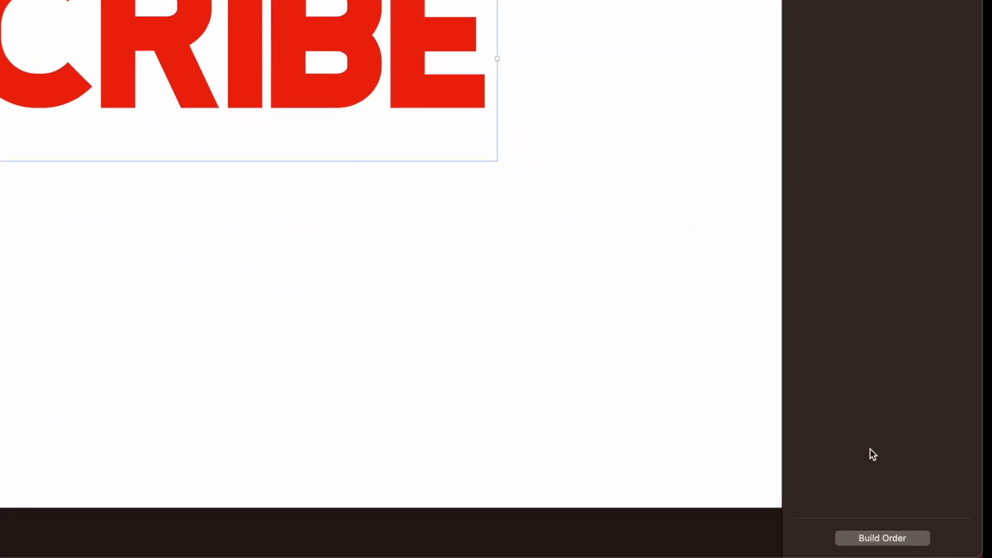
- Open the build order and set the Pop build to start After Build 1 and the Trace build After Build 2
left_click(938, 548)
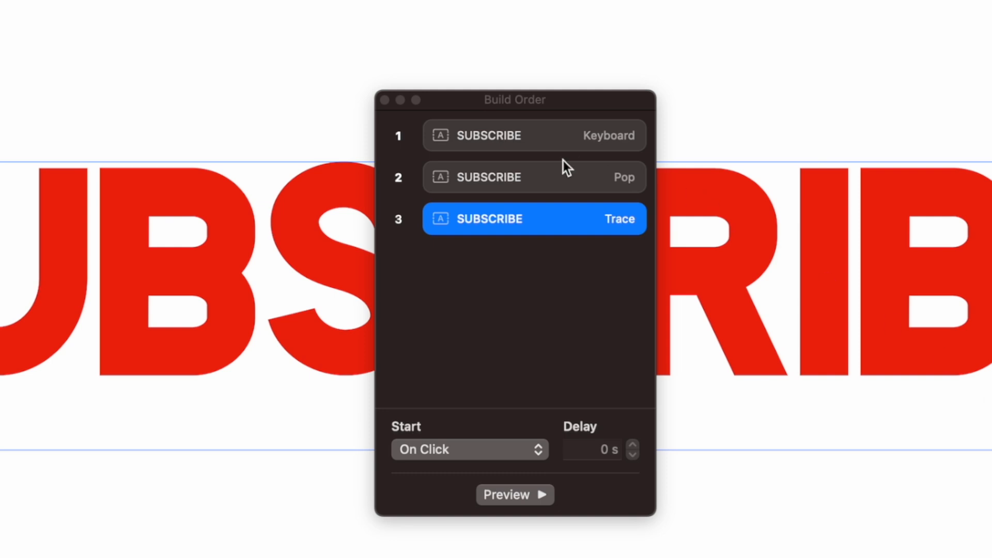
left_click(544, 171)
left_click(538, 448)
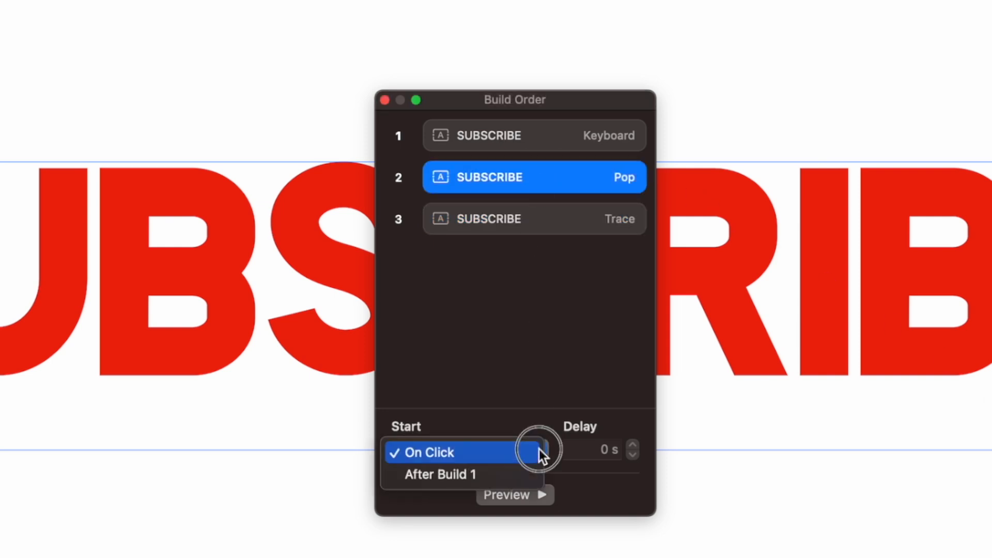
left_click(533, 467)
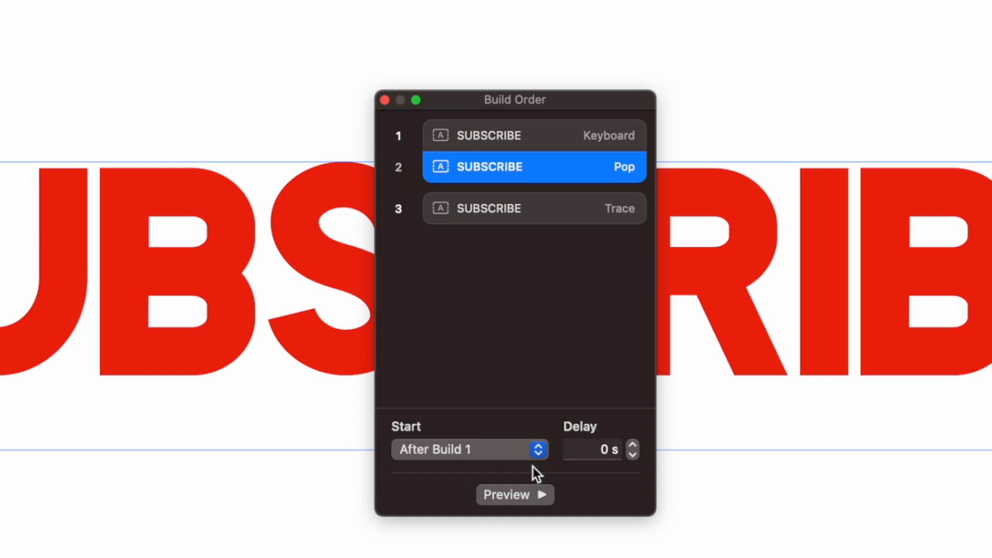
left_click(542, 218)
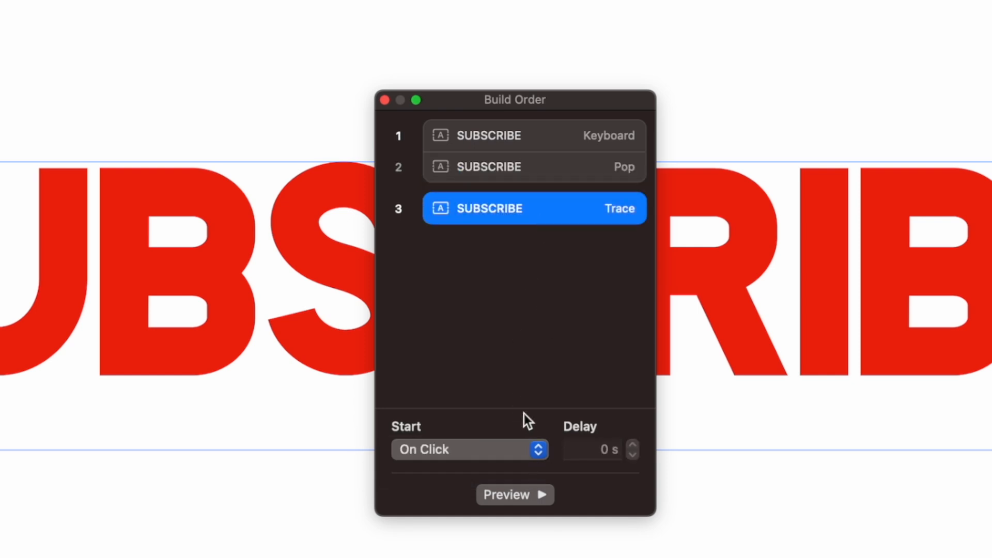
left_click(538, 449)
left_click(531, 471)
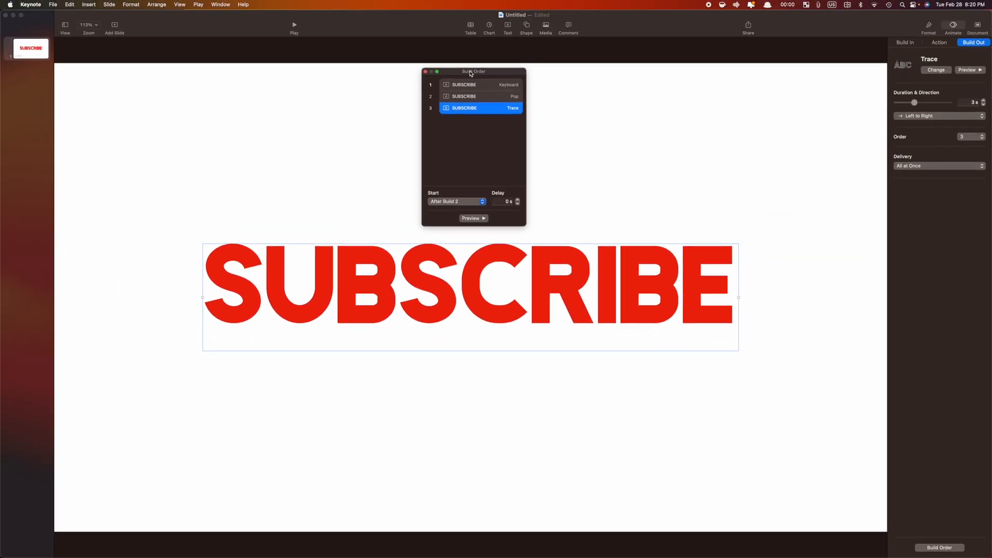
- Preview the build sequence from the Keyboard build and increase the delay before the Trace build
left_click(473, 85)
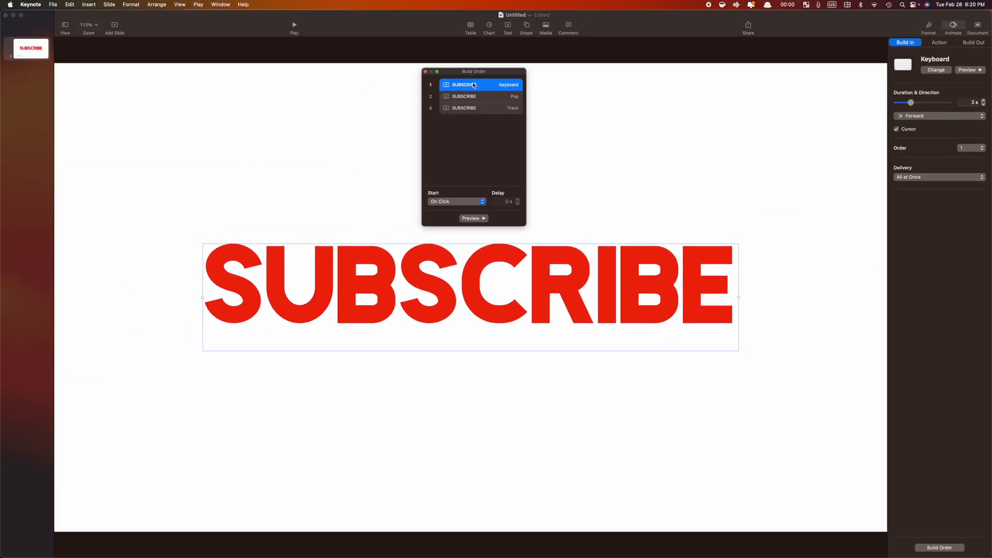
left_click(479, 223)
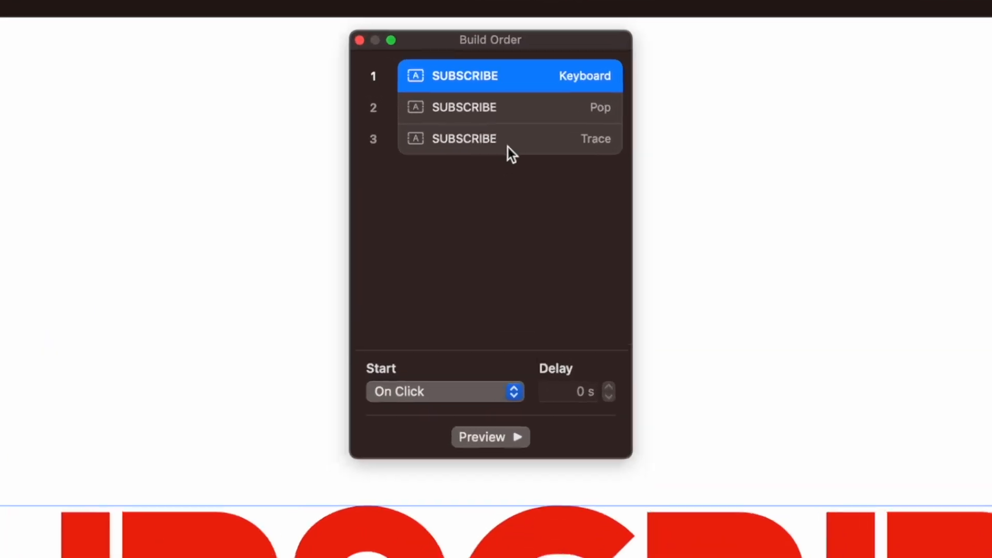
left_click(480, 110)
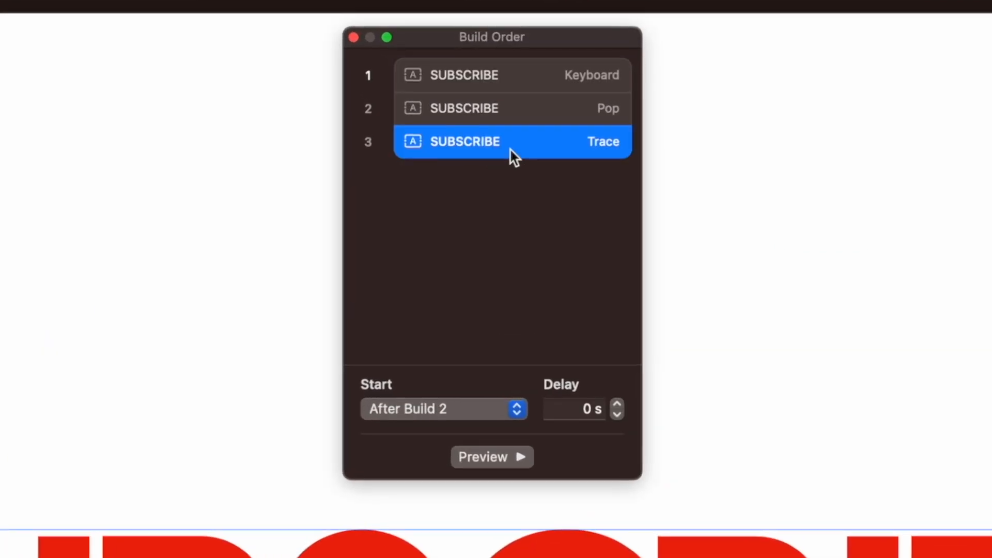
left_click(618, 404)
left_click(617, 404)
left_click(618, 404)
left_click(618, 404)
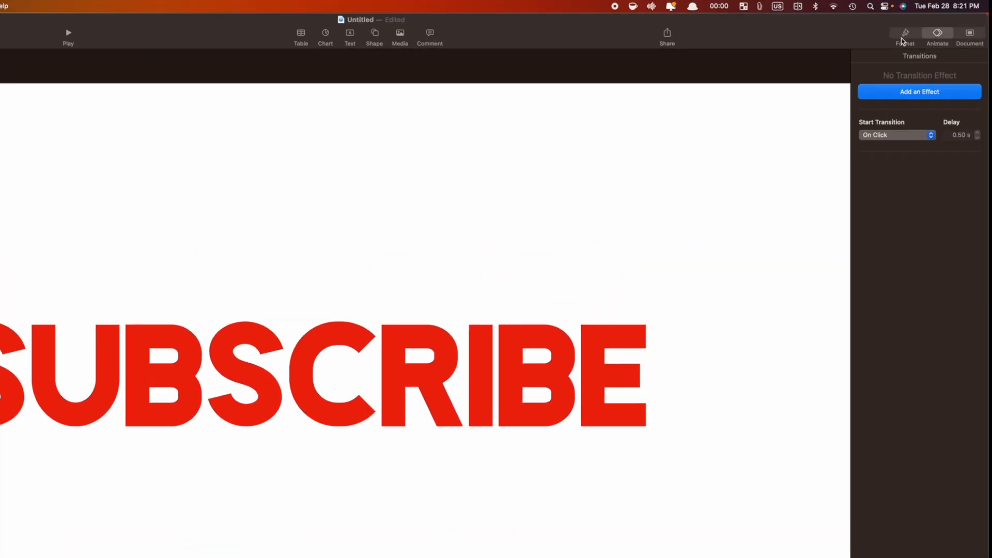
- Set the slide's background to No Fill
left_click(901, 32)
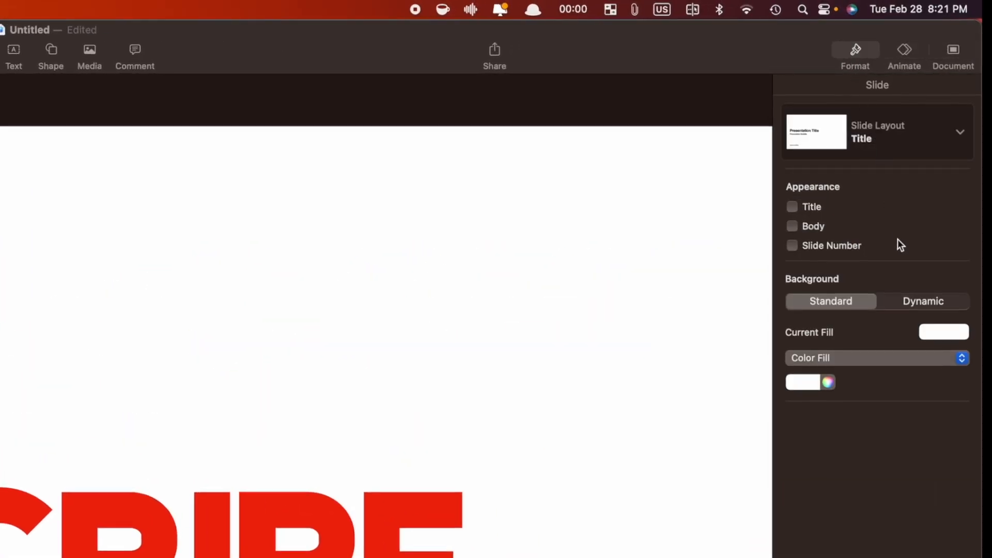
left_click(961, 360)
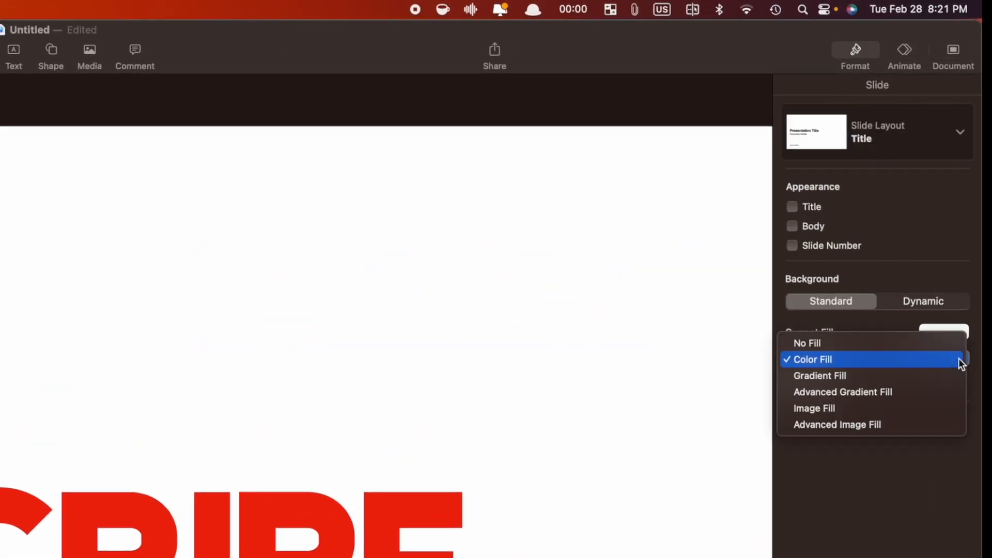
left_click(859, 341)
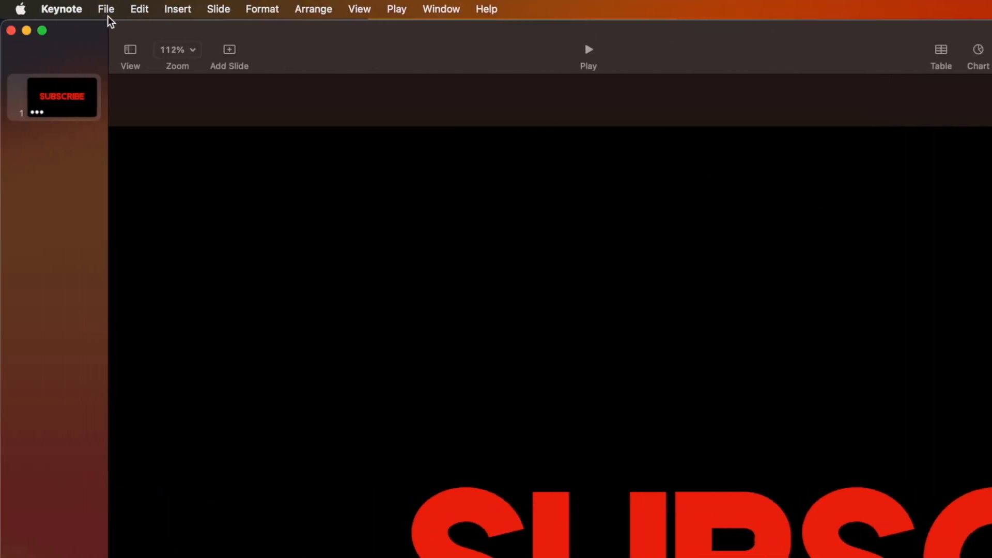
- Start a movie export of the presentation with a custom resolution of 3840 x 2160
left_click(105, 11)
mouse_move(173, 287)
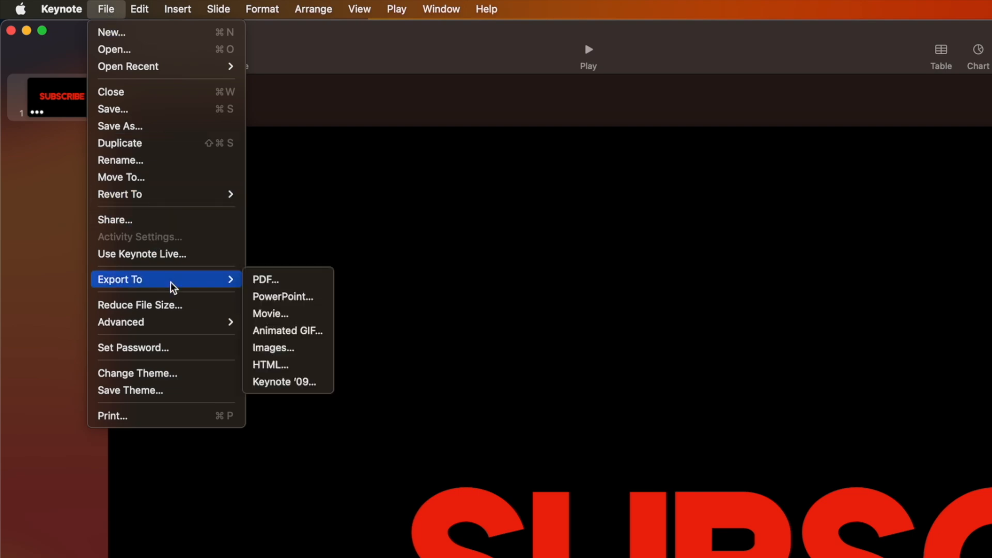
left_click(288, 314)
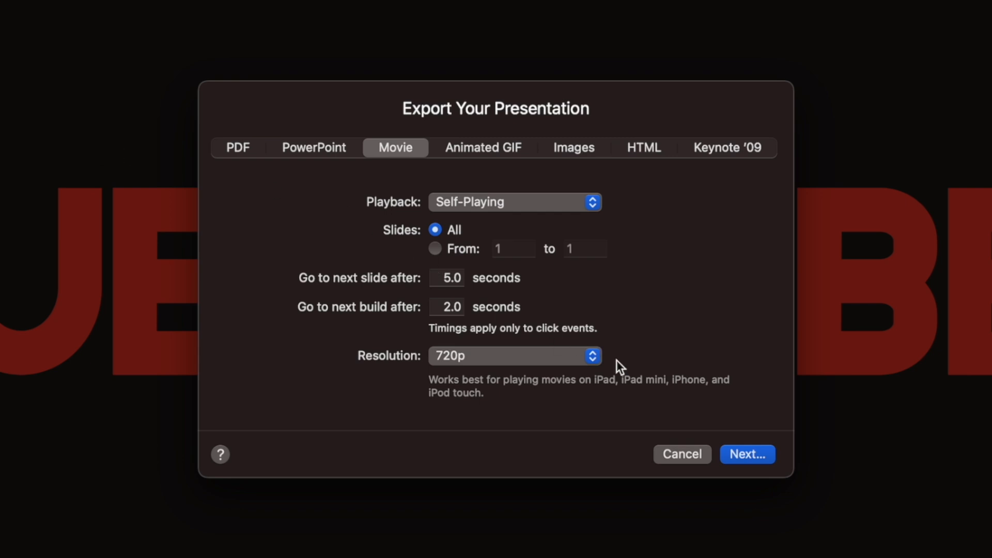
left_click(599, 358)
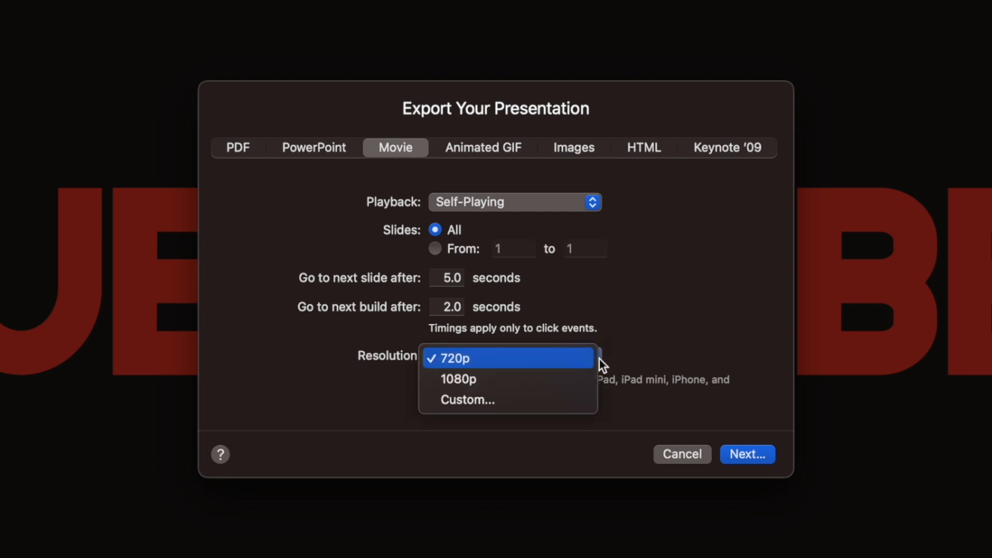
left_click(542, 397)
left_click(455, 335)
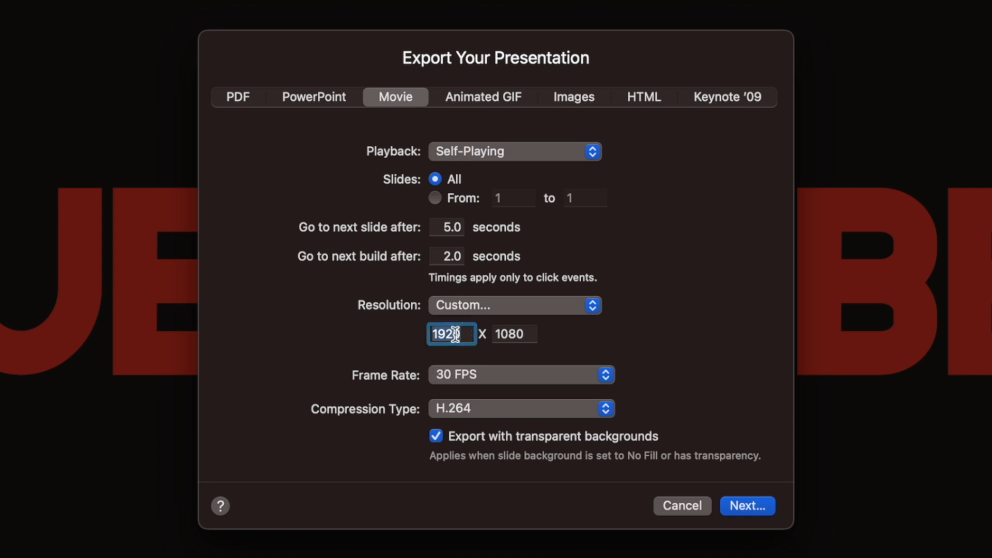
left_click(516, 334)
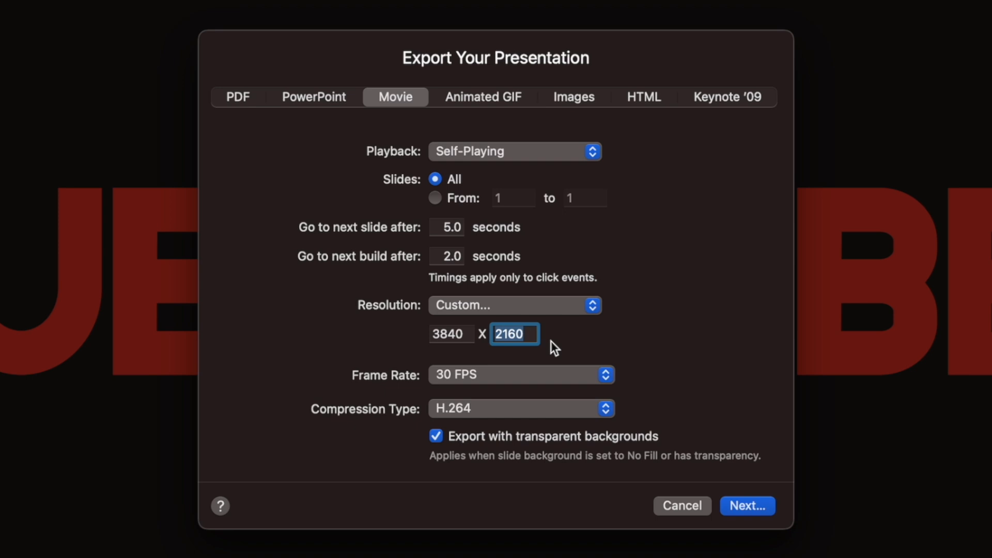
- Choose Apple ProRes 4444 compression and export the movie to the Desktop as Subscribe
left_click(603, 408)
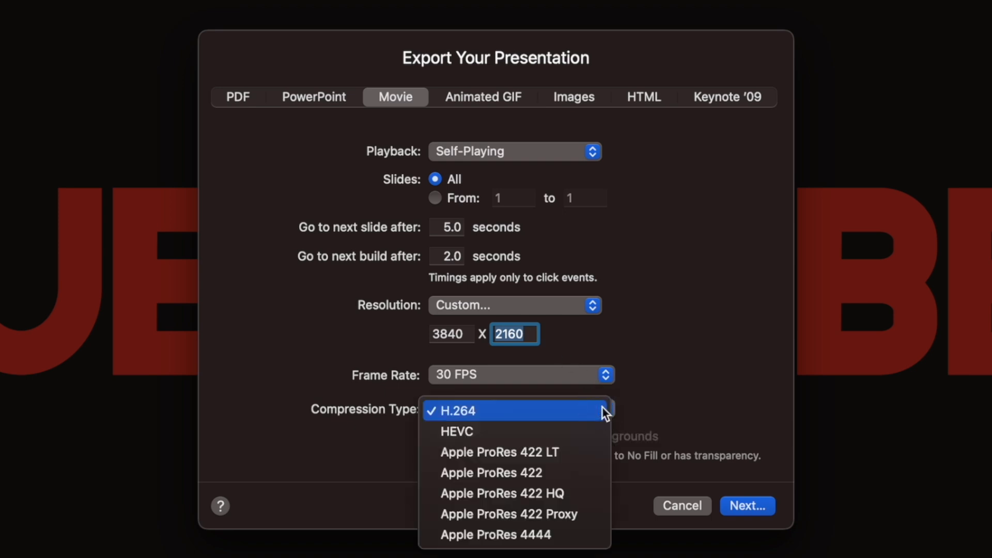
left_click(571, 532)
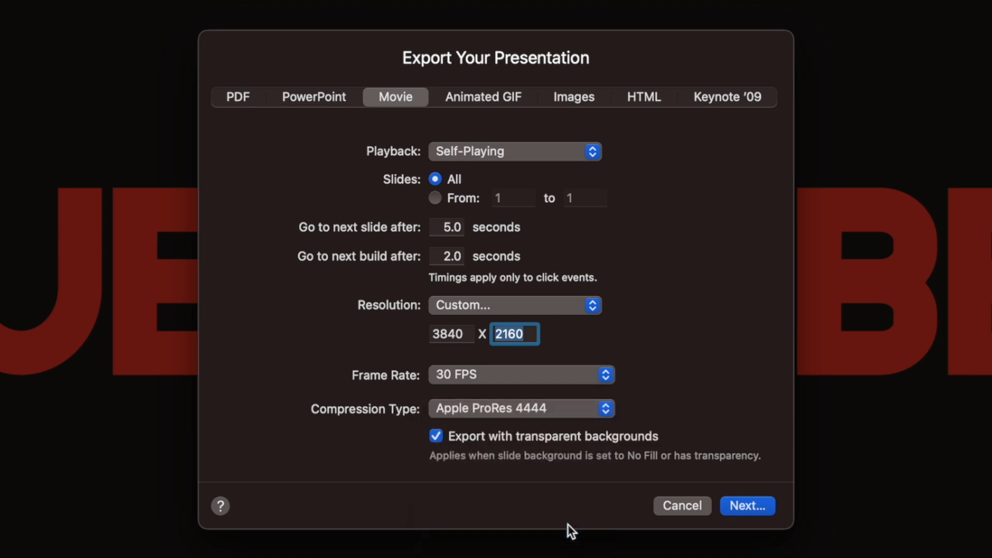
left_click(744, 505)
type("Subscribe")
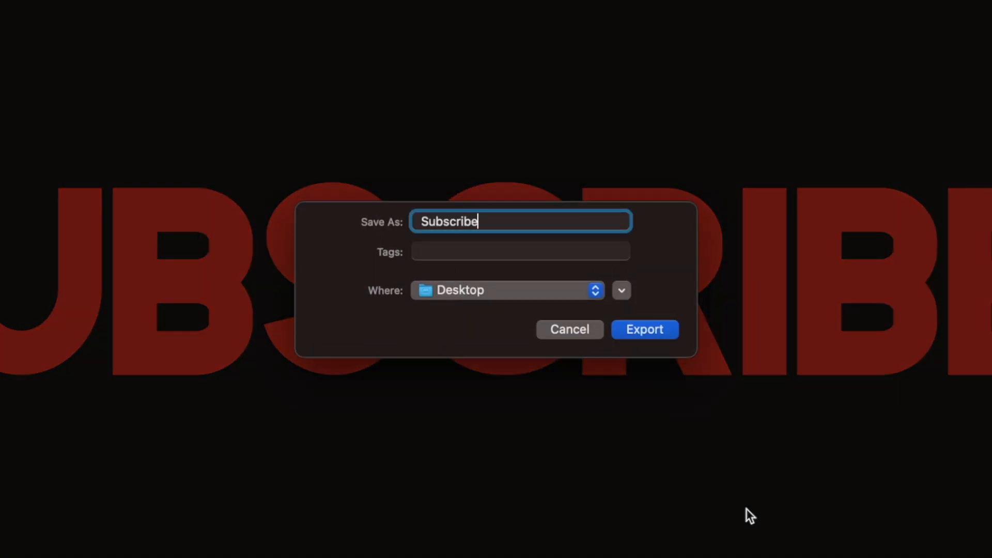
left_click(647, 330)
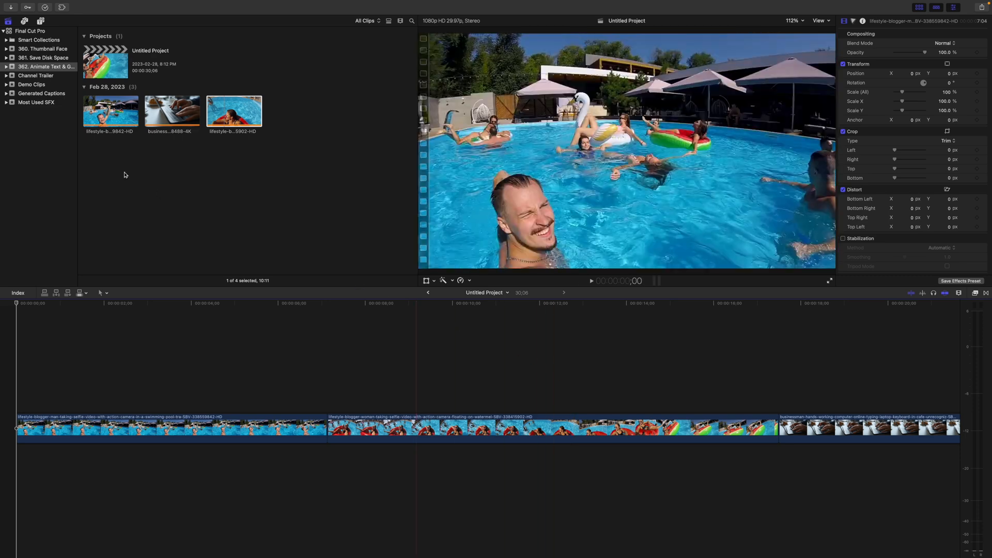
- Switch to Final Cut Pro and import the Subscribe movie from the Desktop into the existing event
left_click(13, 8)
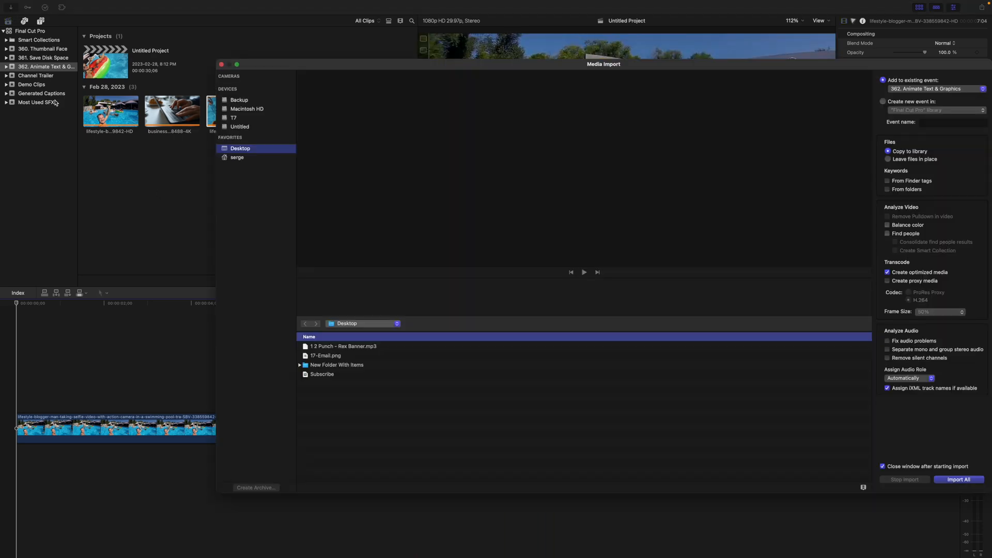
left_click(323, 374)
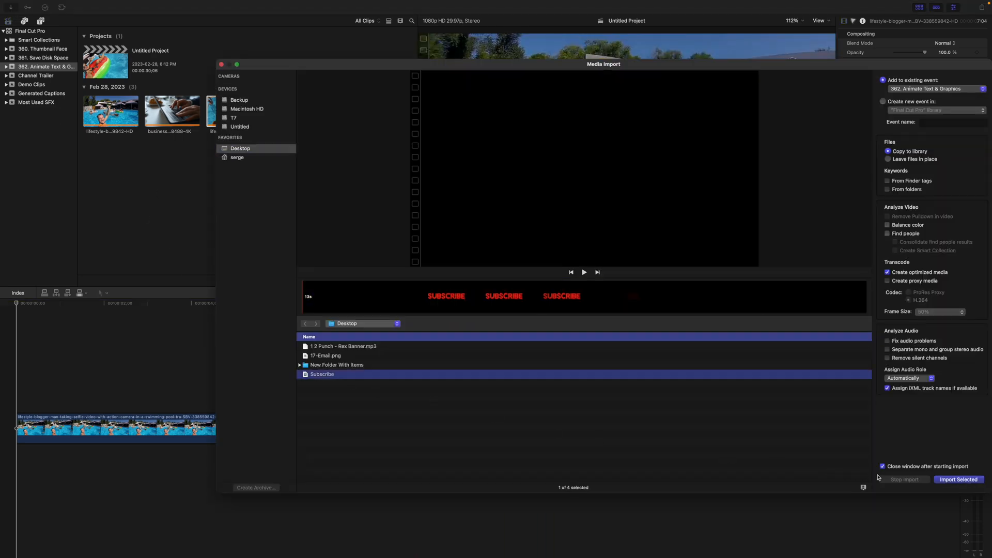
left_click(948, 481)
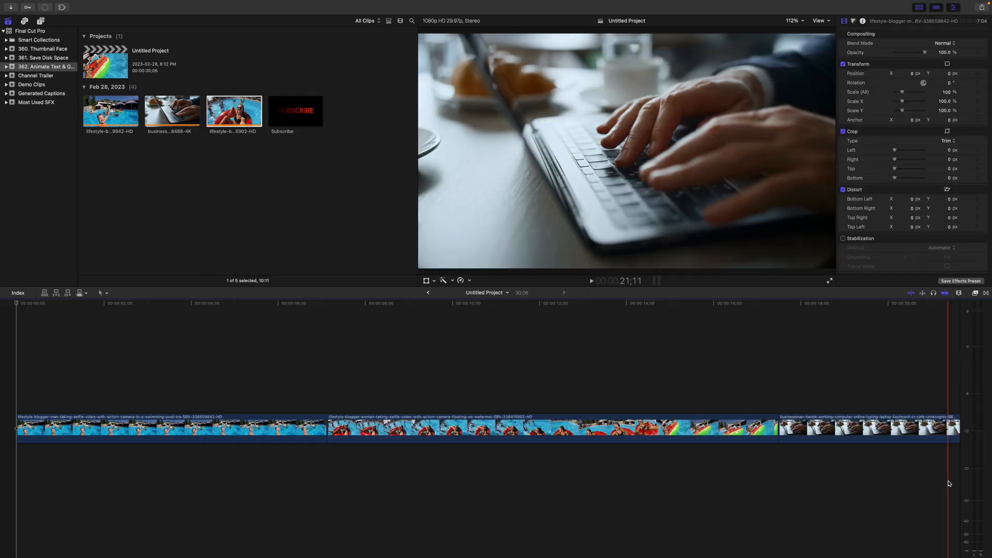
- Place the Subscribe clip above the first video clip at the start of the timeline
left_click(287, 109)
left_click_drag(279, 130, 22, 394)
- At a frame showing the full SUBSCRIBE text, transform the clip so the text sits lower in the picture
left_click(186, 343)
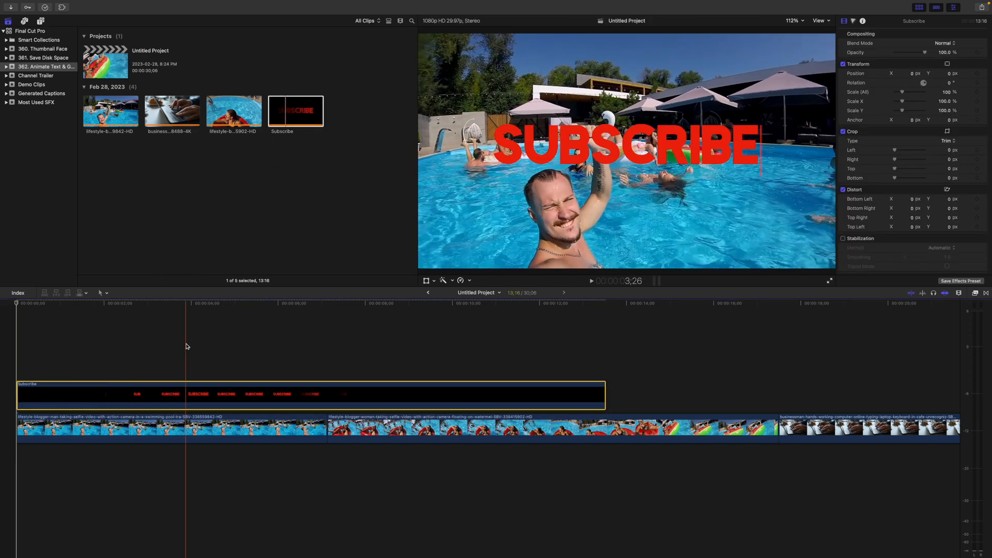
left_click(426, 281)
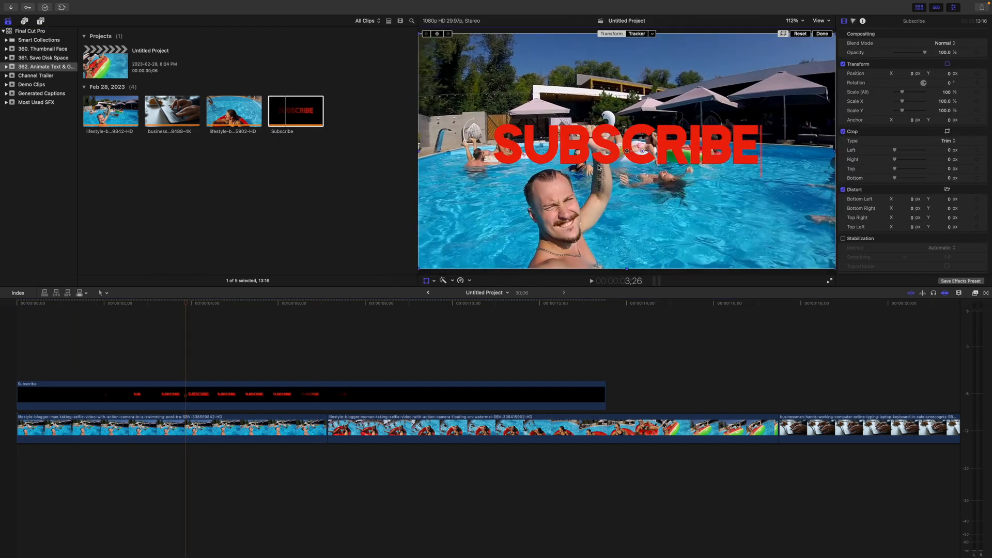
left_click_drag(639, 148, 626, 226)
left_click(821, 34)
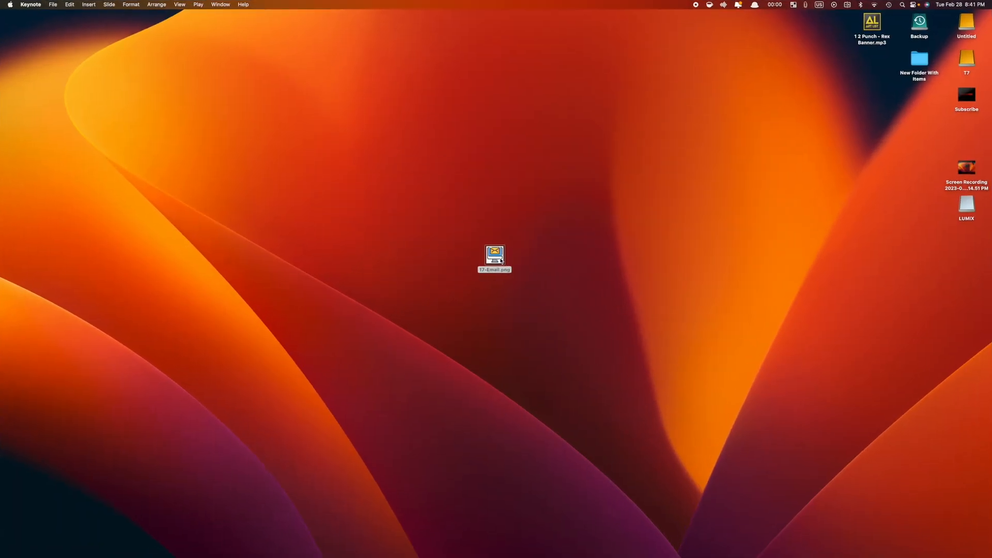
- Quick-look at the 17-Email.png image on the desktop
left_click(501, 260)
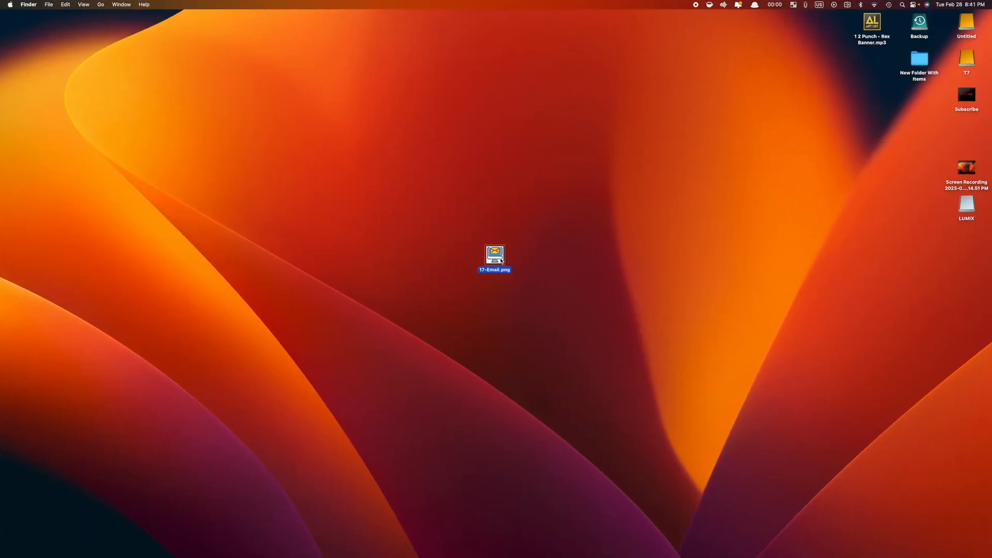
key("space")
key("space")
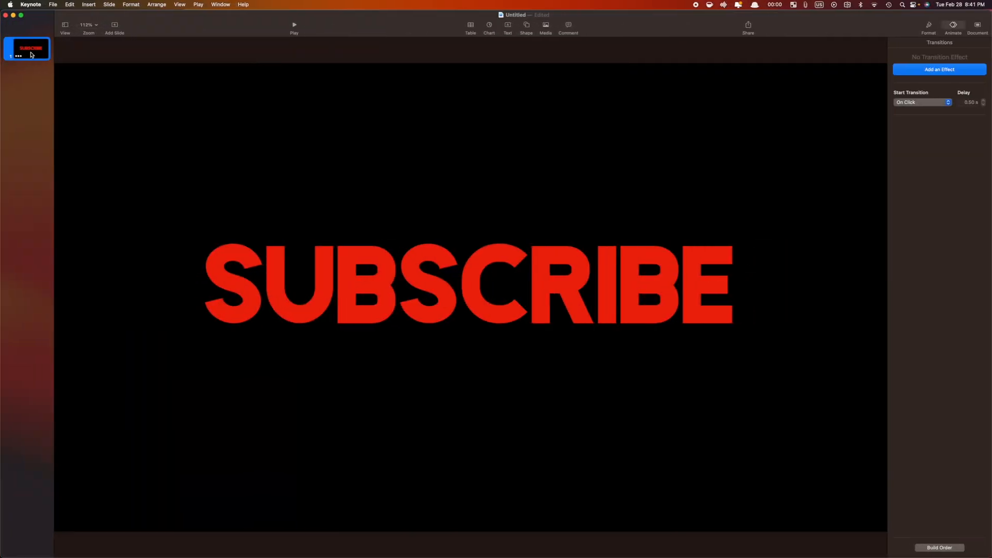
- In Keynote, duplicate the SUBSCRIBE slide and delete the text from the copy
right_click(24, 47)
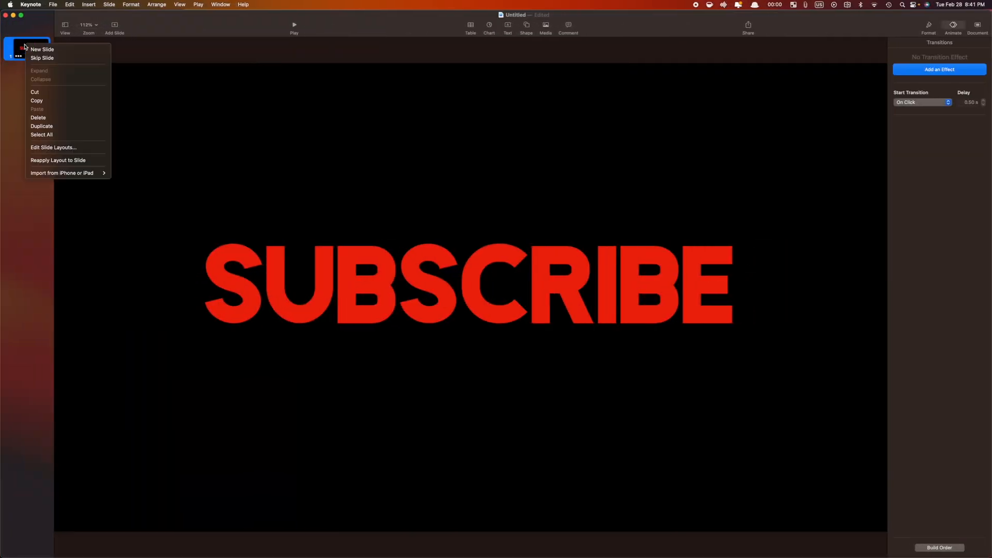
left_click(52, 125)
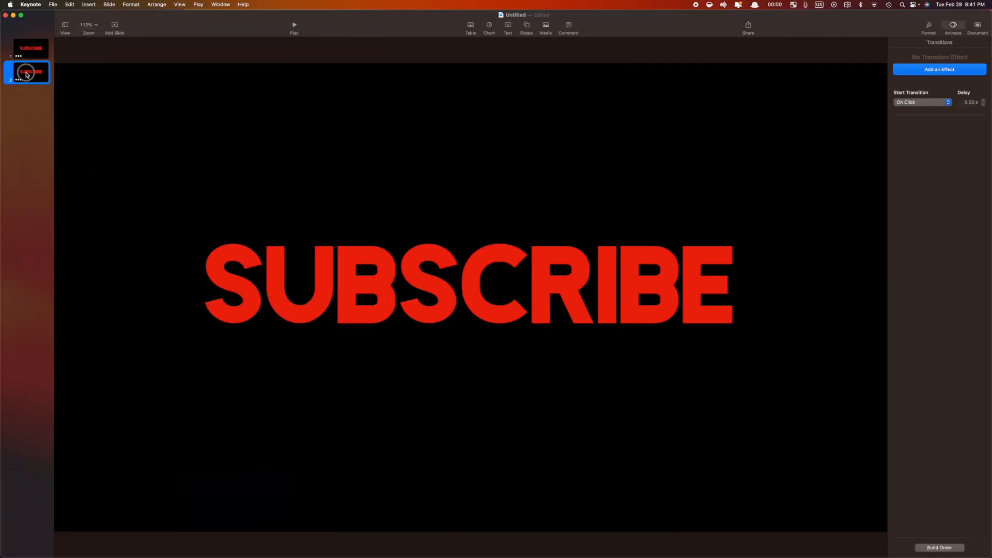
left_click(443, 272)
key("Delete")
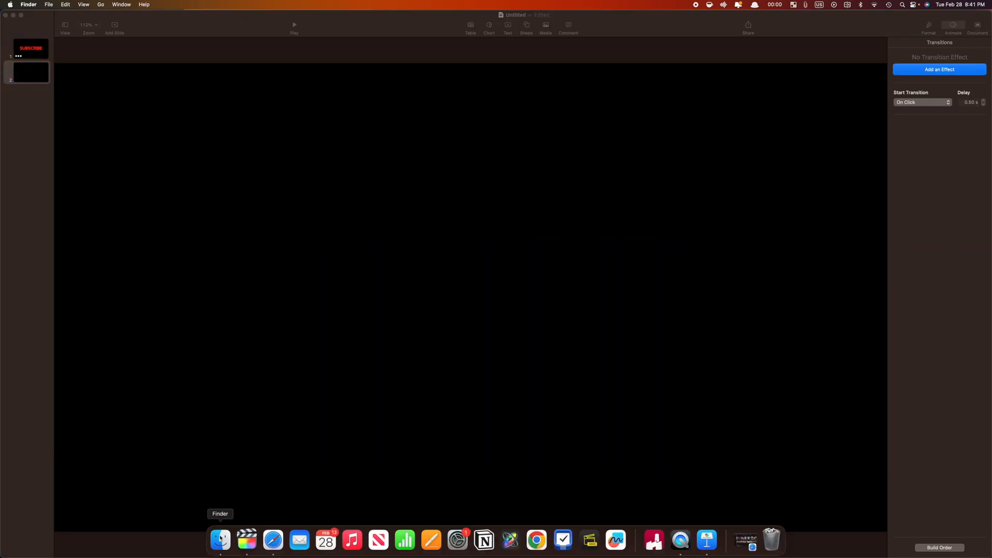
- Add 17-Email.png from Finder's Desktop folder to the empty second slide and close the Finder window
left_click(221, 538)
left_click(351, 287)
left_click(420, 298)
left_click_drag(440, 258, 458, 222)
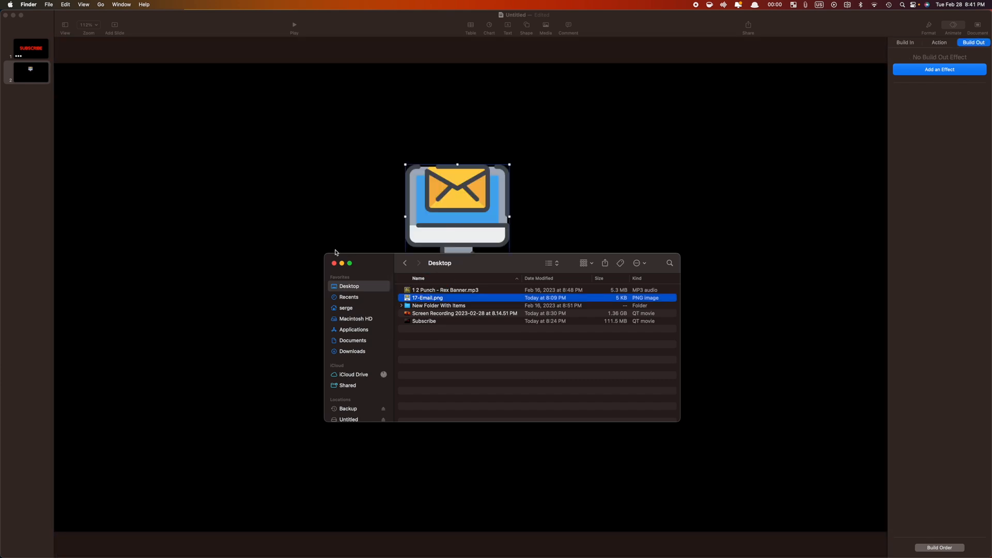
left_click(334, 263)
- Enlarge the email image and move it to the centre of the slide
left_click(406, 270)
left_click_drag(405, 269, 271, 397)
left_click_drag(342, 288, 424, 303)
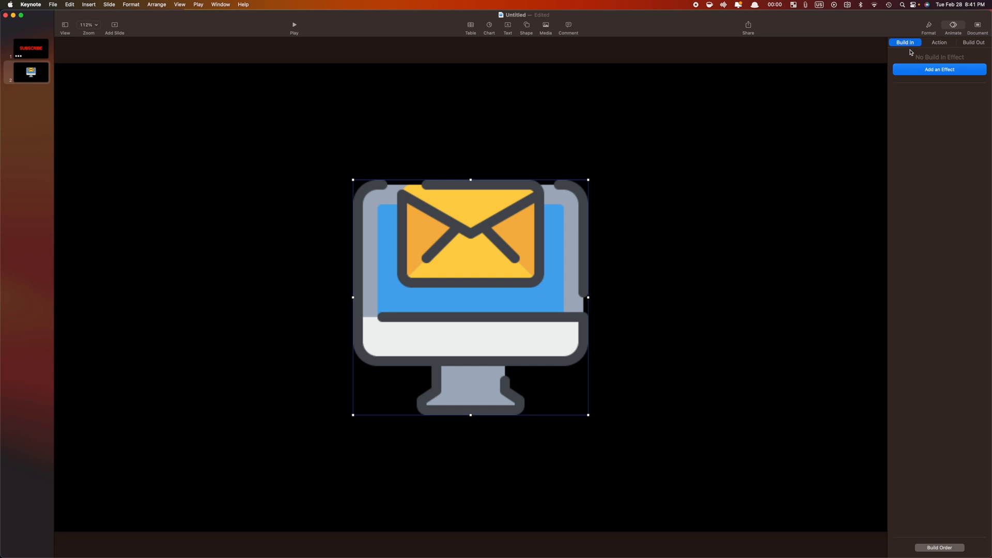
- Give the email image a Skid build-in effect and a Scale action effect
left_click(928, 72)
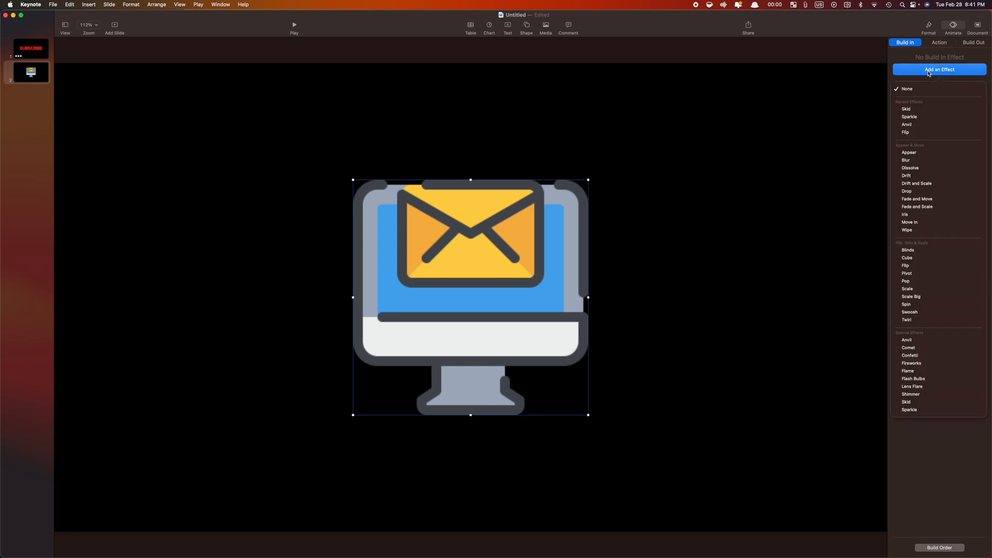
left_click(929, 402)
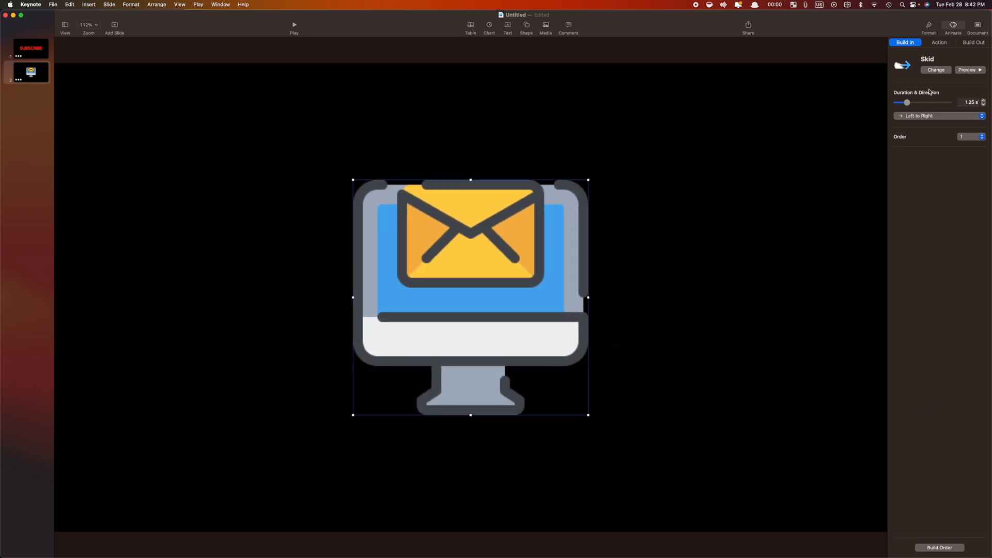
left_click(935, 43)
left_click(935, 71)
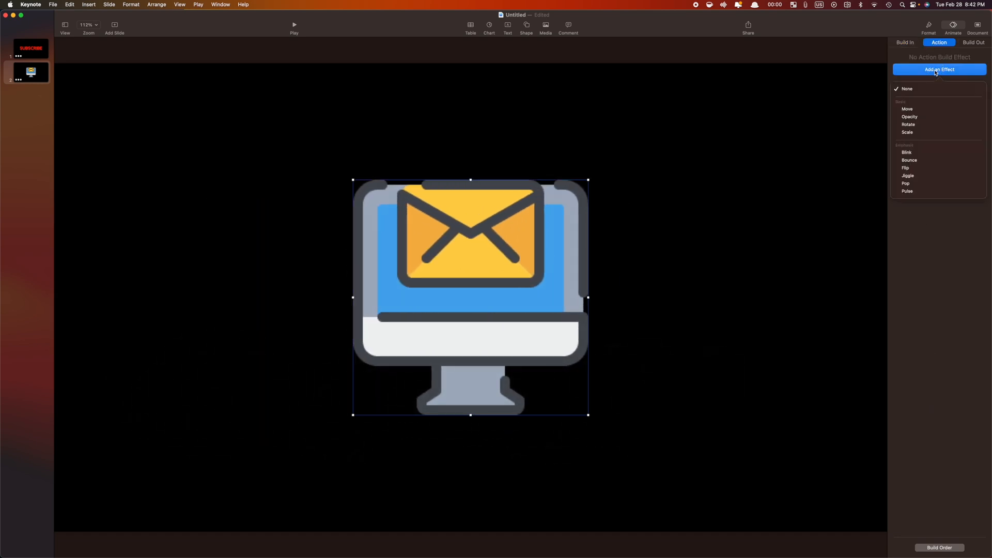
left_click(930, 133)
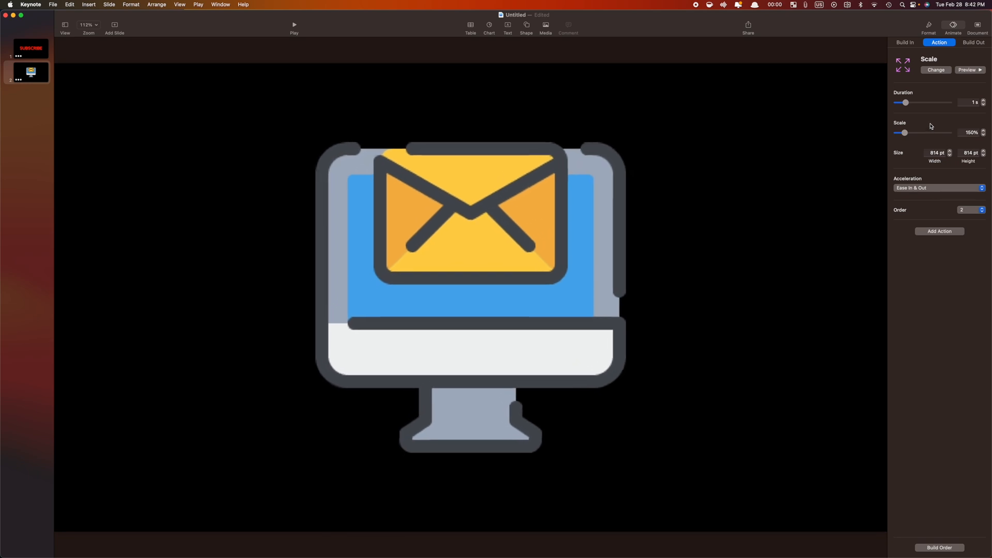
- Add a Confetti build-out effect to the email image
left_click(968, 45)
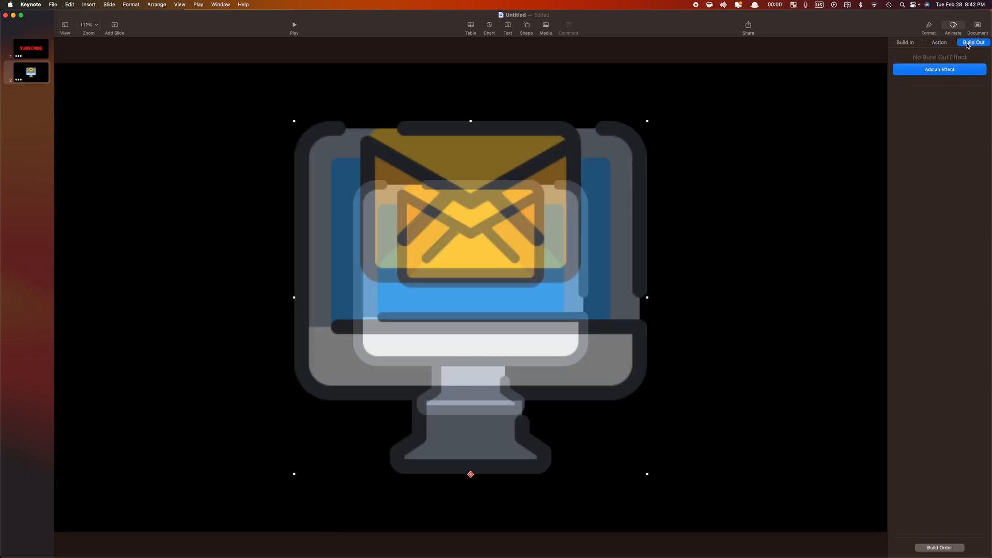
left_click(949, 73)
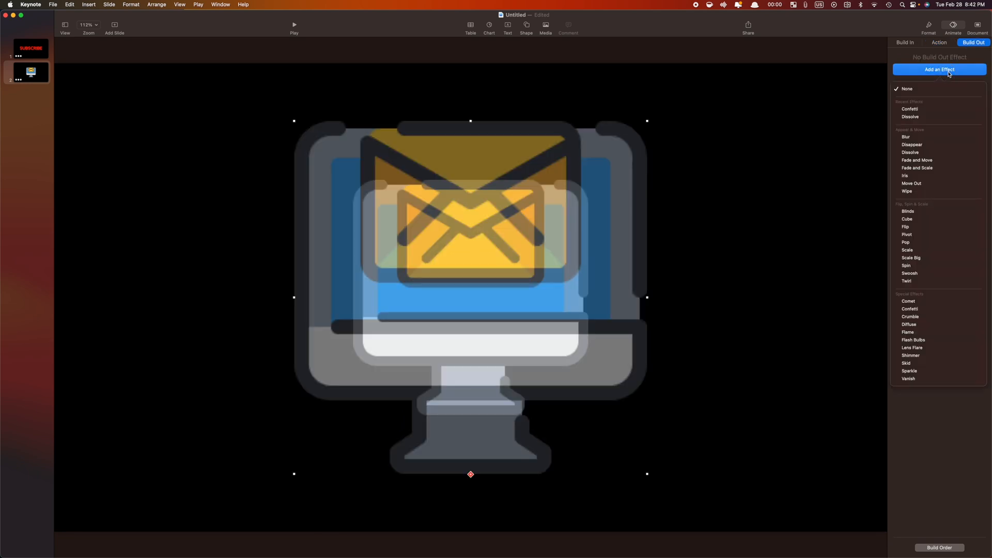
left_click(957, 308)
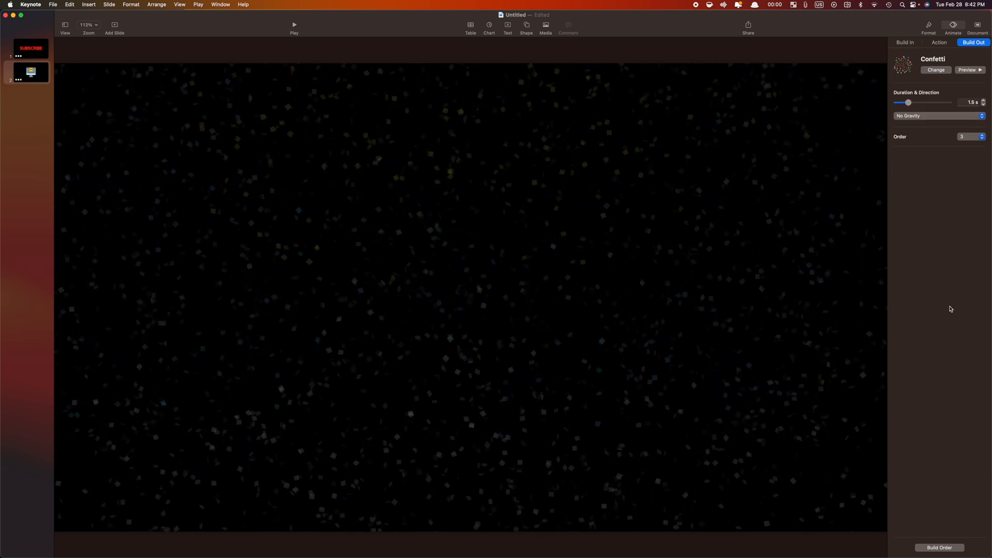
- In the build order, start Scale after build 1 and Confetti after build 2 with a 0.50 s delay, then close the build order window
left_click(941, 548)
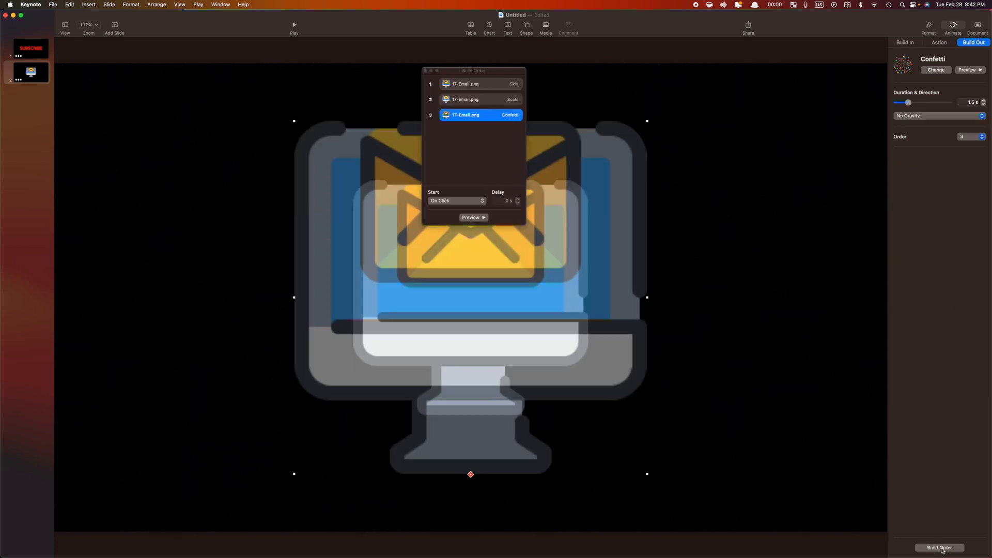
left_click(461, 98)
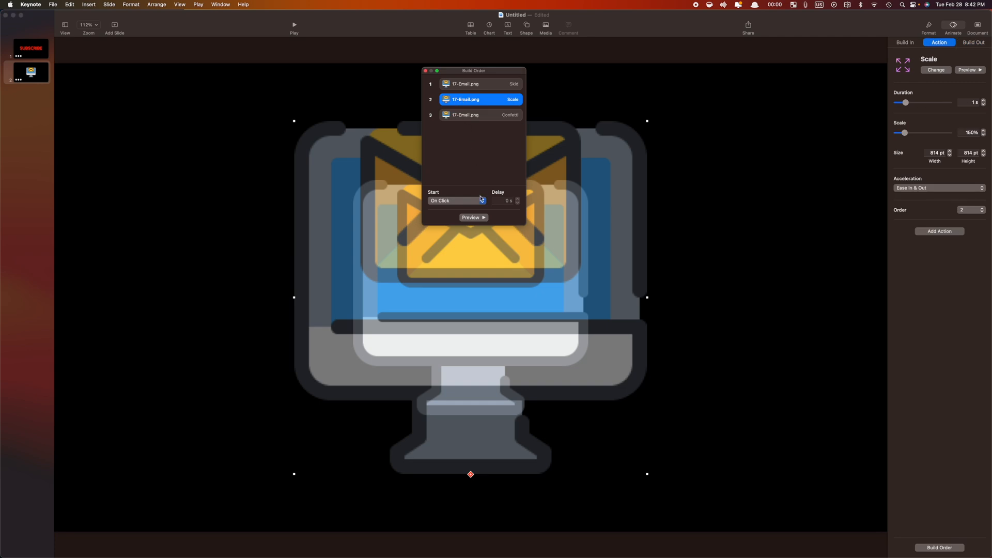
key("Return")
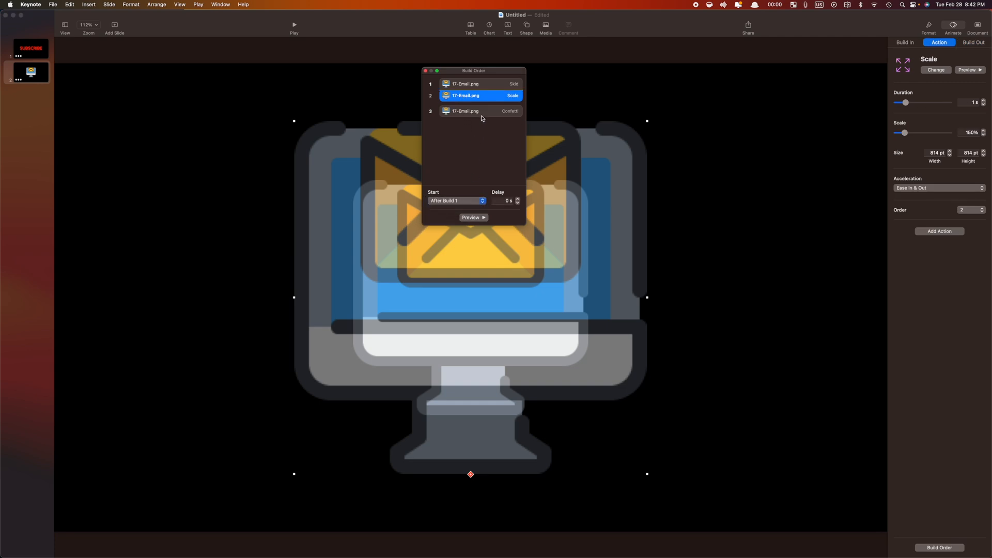
left_click(482, 118)
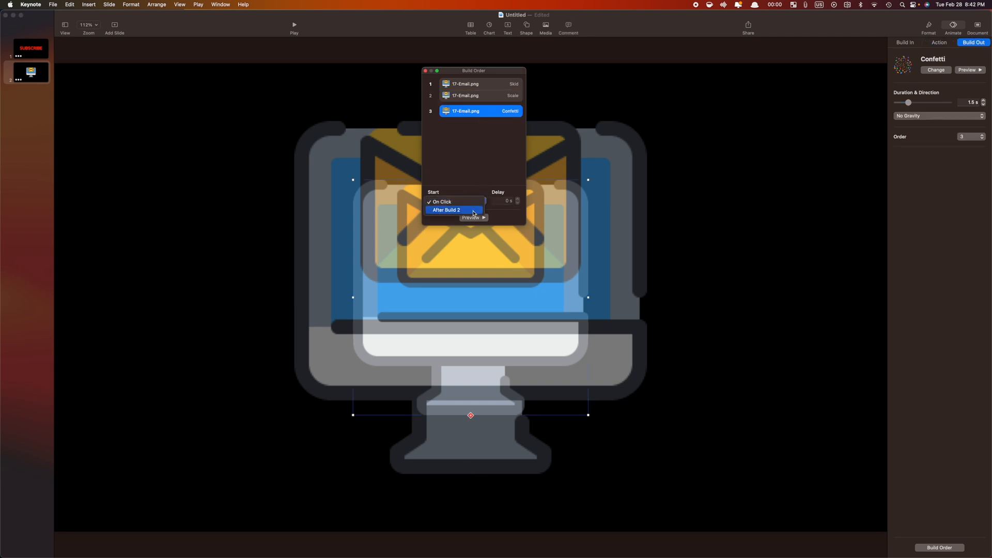
left_click(474, 211)
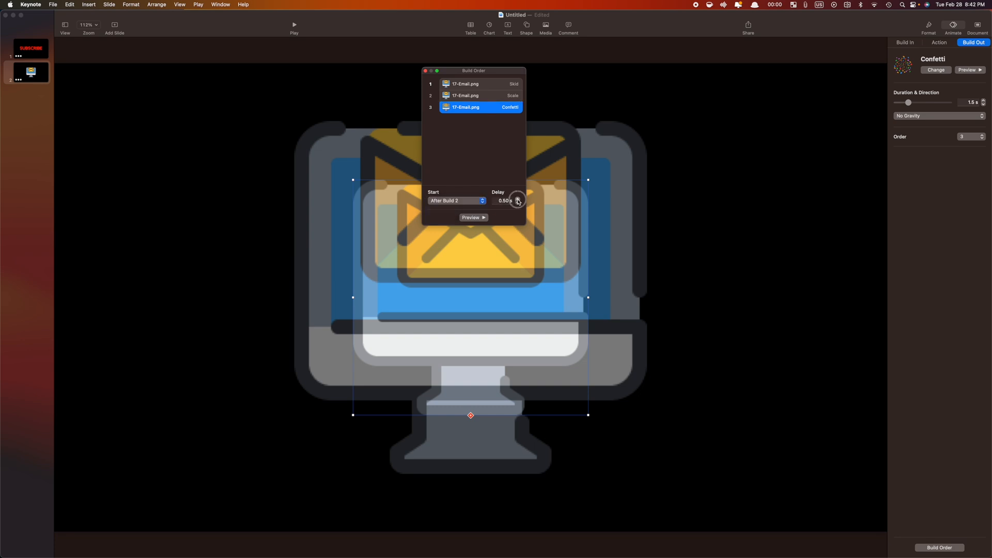
left_click(425, 71)
- Export the presentation as an Apple ProRes 4444 movie with transparent backgrounds, saved as Mail on the Desktop
left_click(53, 4)
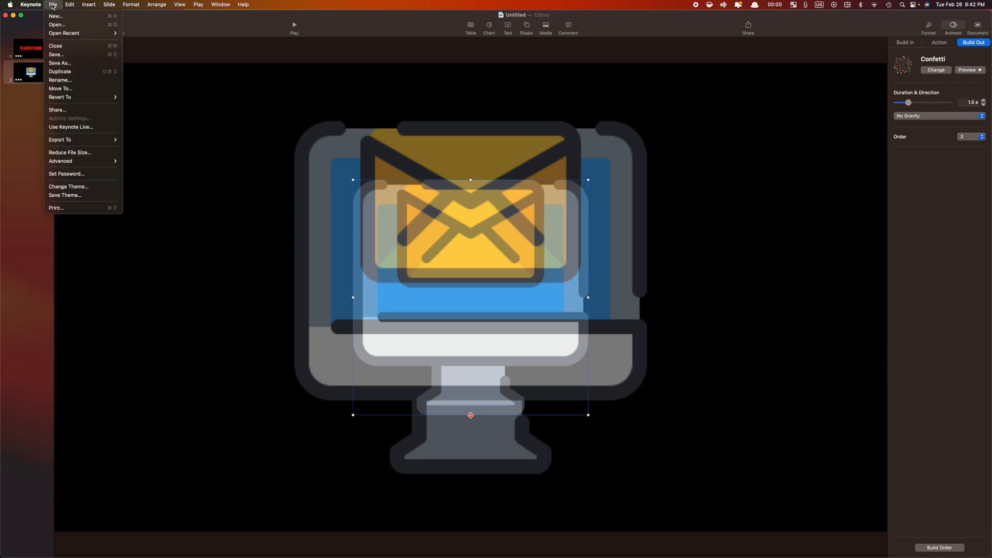
mouse_move(80, 145)
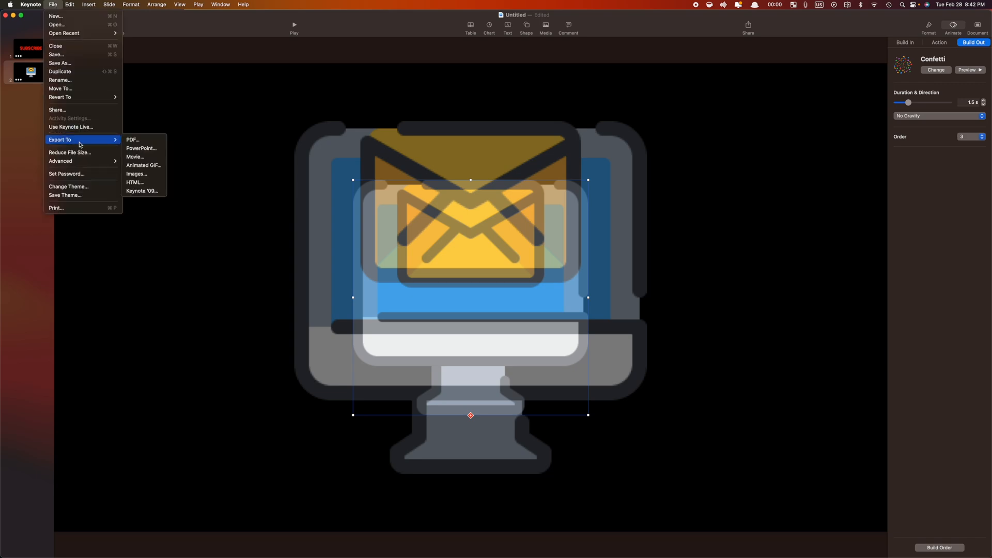
left_click(155, 157)
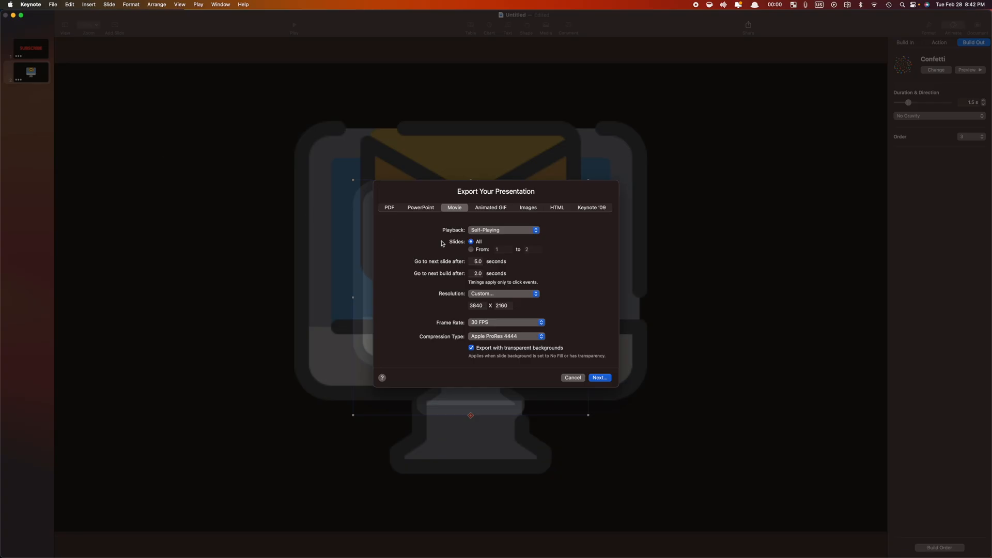
left_click(541, 337)
left_click(543, 338)
left_click(599, 378)
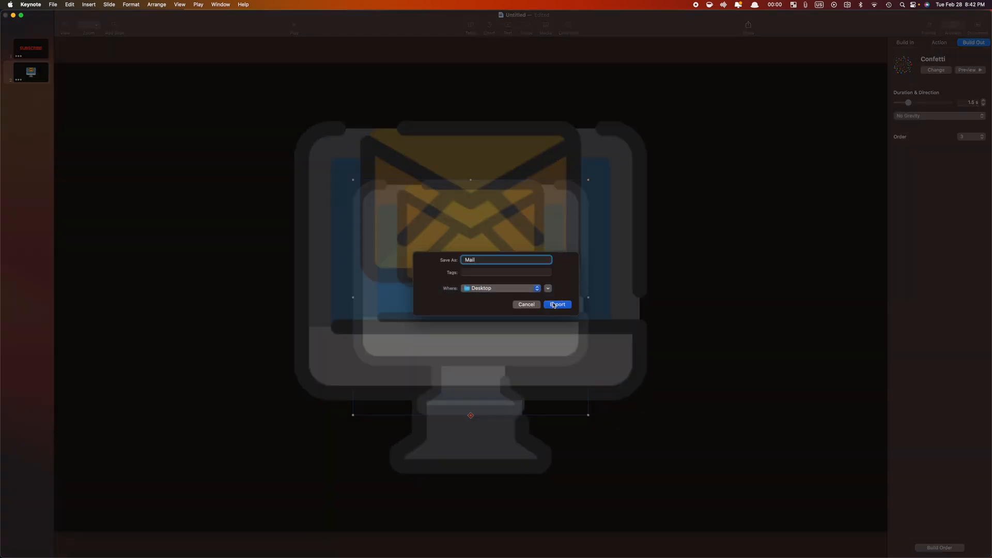
left_click(553, 305)
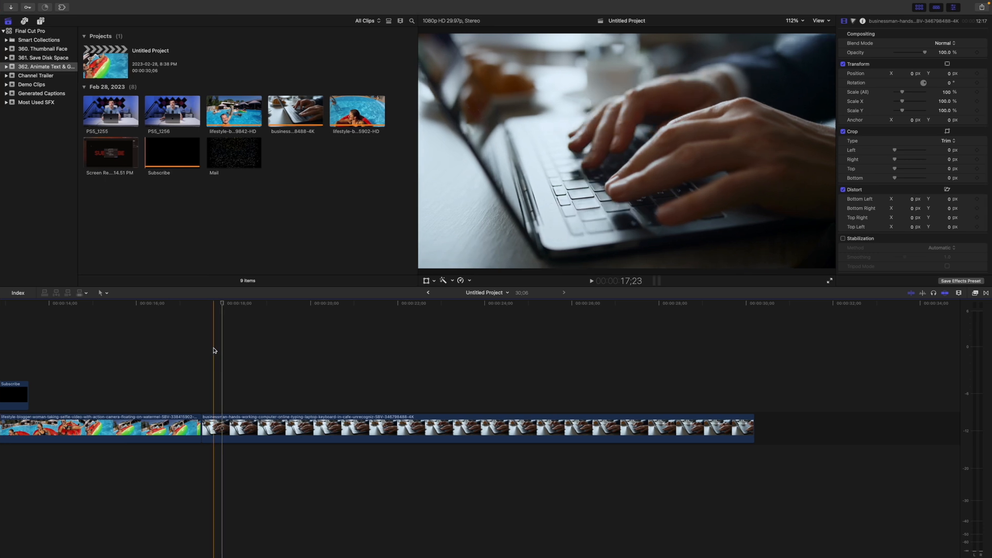
- In Final Cut Pro, place the Mail clip above the start of the businessman typing clip in the timeline
left_click(226, 147)
left_click_drag(256, 292, 225, 392)
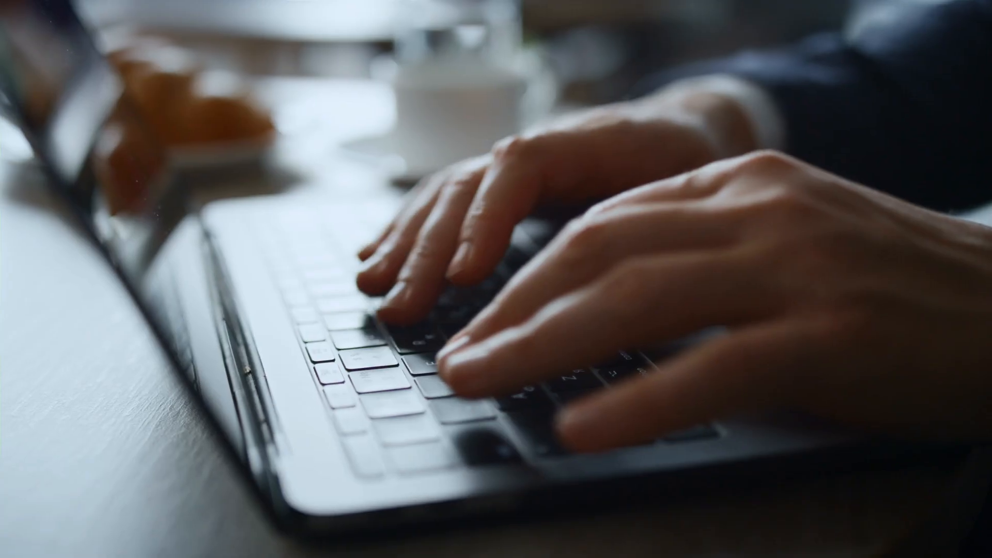